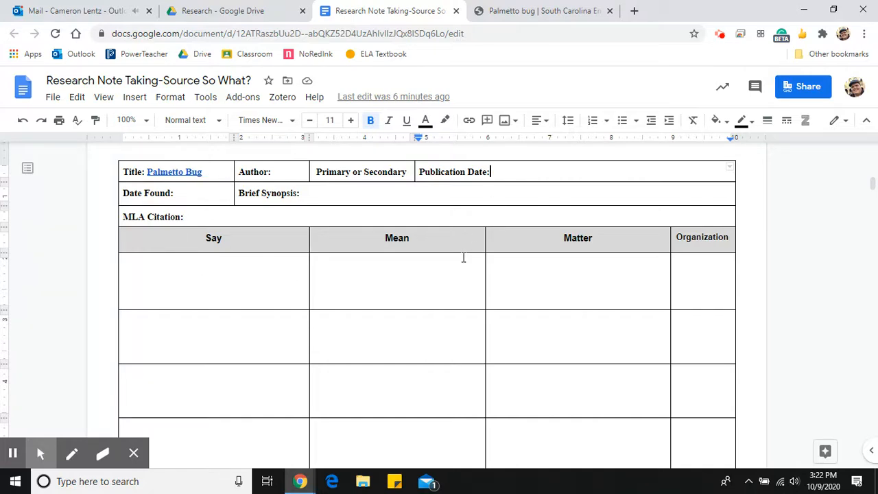
pyautogui.click(521, 11)
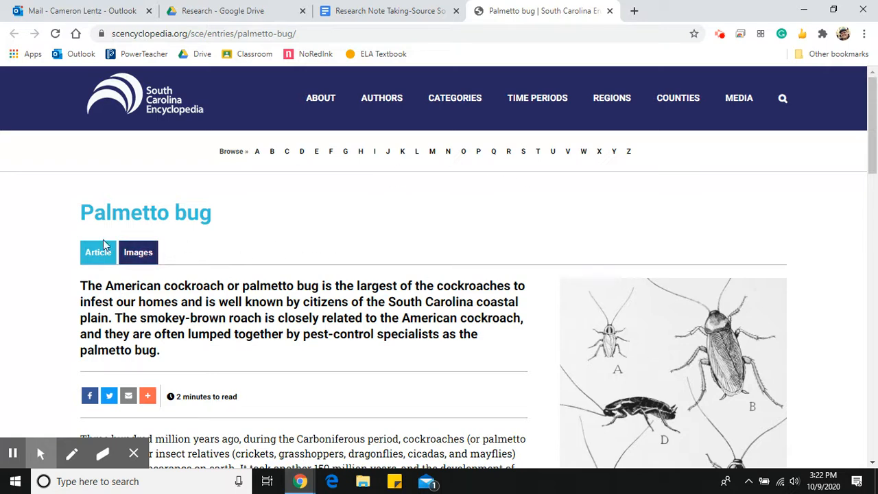
pyautogui.scroll(-1, 418, 259)
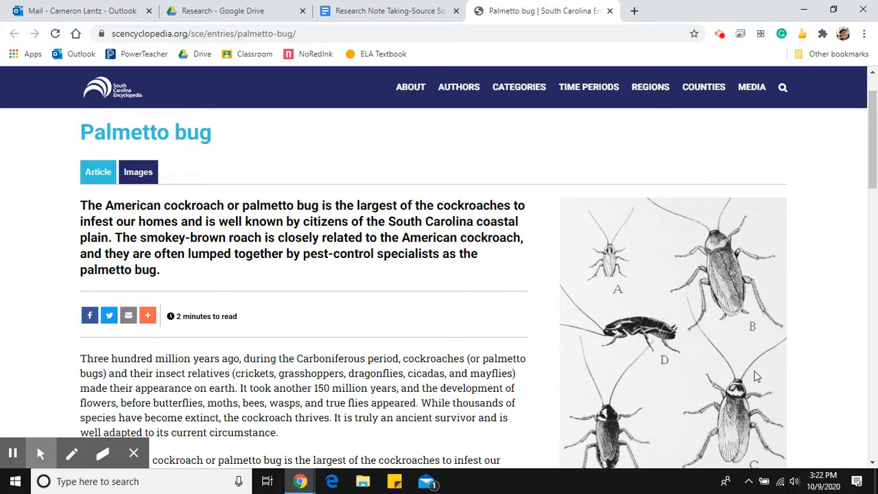
pyautogui.scroll(1, 494, 276)
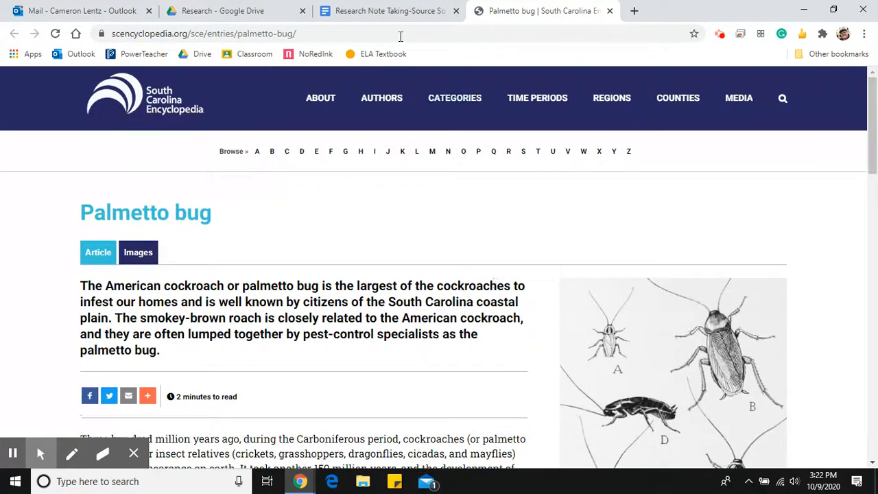
pyautogui.click(389, 12)
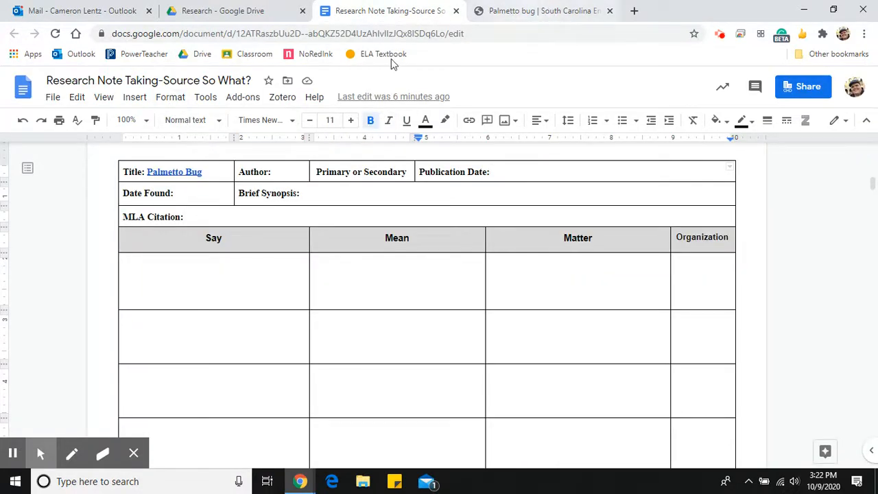
# Open the document's Citations tool and delete all three existing citation sources.
pyautogui.click(204, 98)
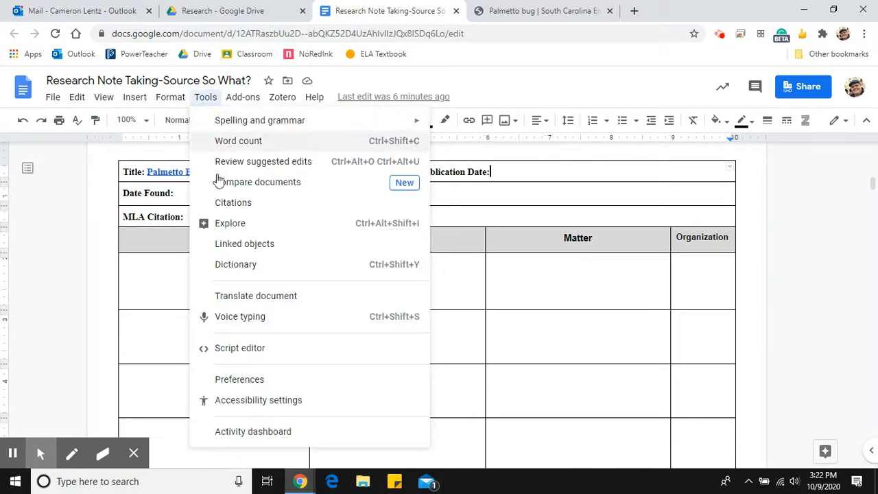
pyautogui.click(238, 204)
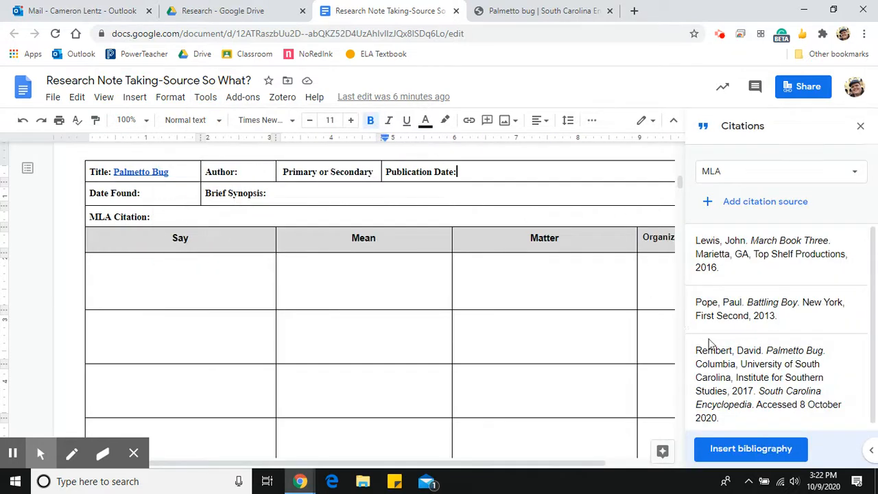
pyautogui.click(853, 239)
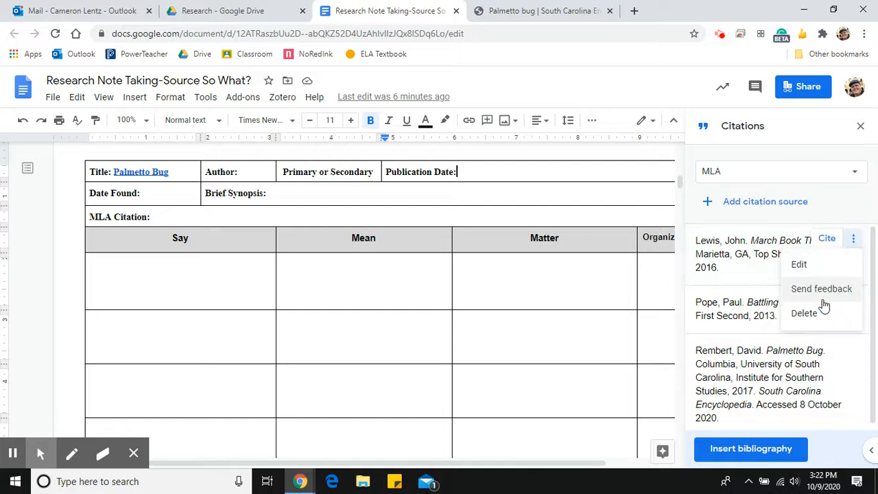
pyautogui.click(822, 314)
pyautogui.click(863, 238)
pyautogui.click(823, 314)
pyautogui.click(862, 240)
pyautogui.click(816, 314)
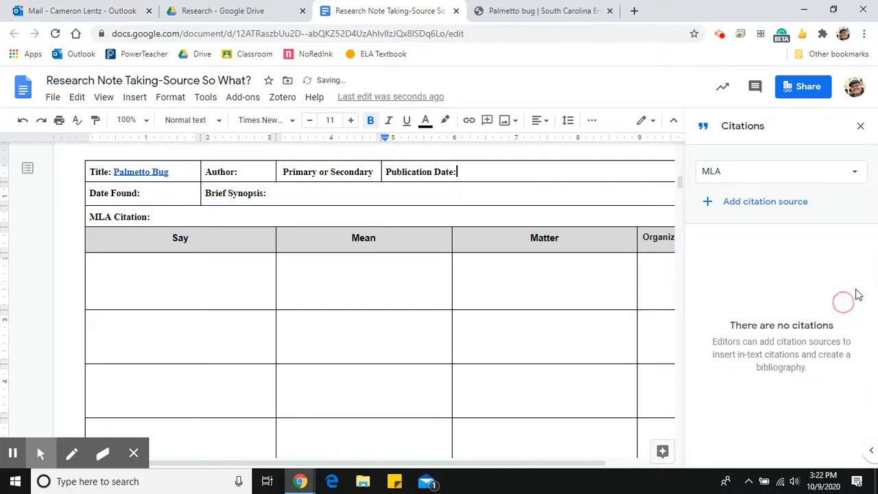
# Choose MLA as the citation style and start a new citation source with the source type Website.
pyautogui.click(793, 180)
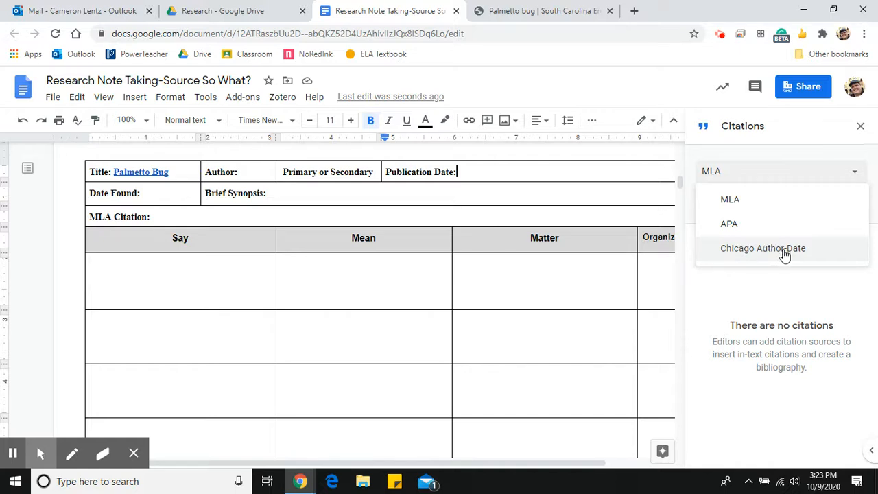
pyautogui.click(746, 205)
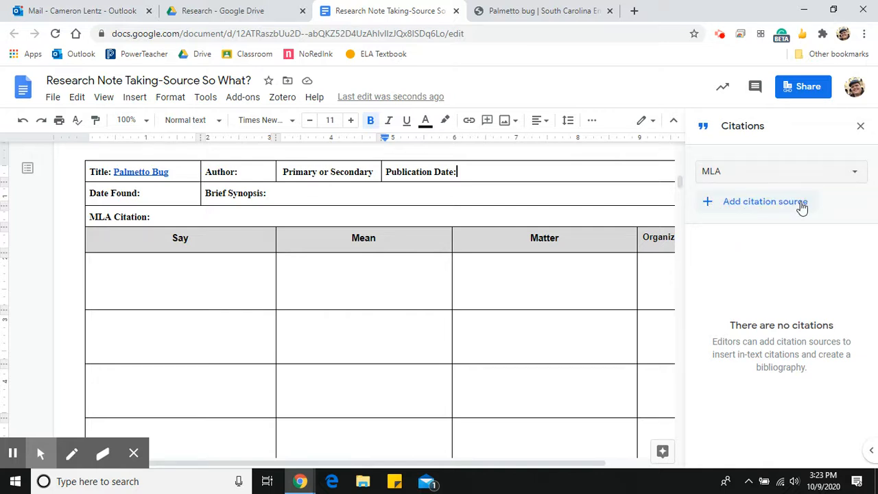
pyautogui.click(753, 206)
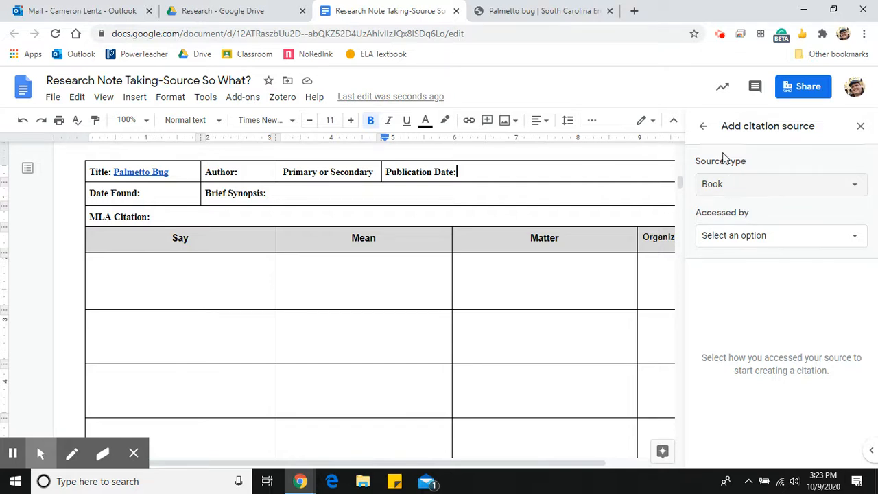
pyautogui.click(731, 190)
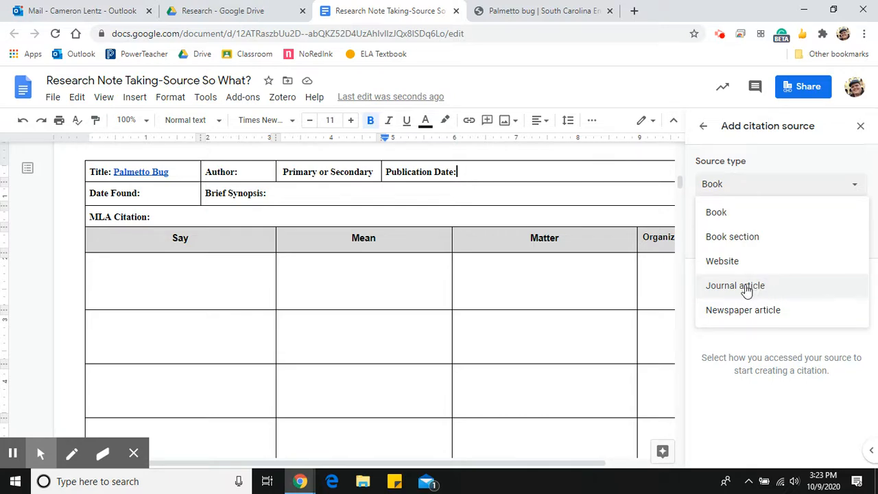
pyautogui.click(545, 10)
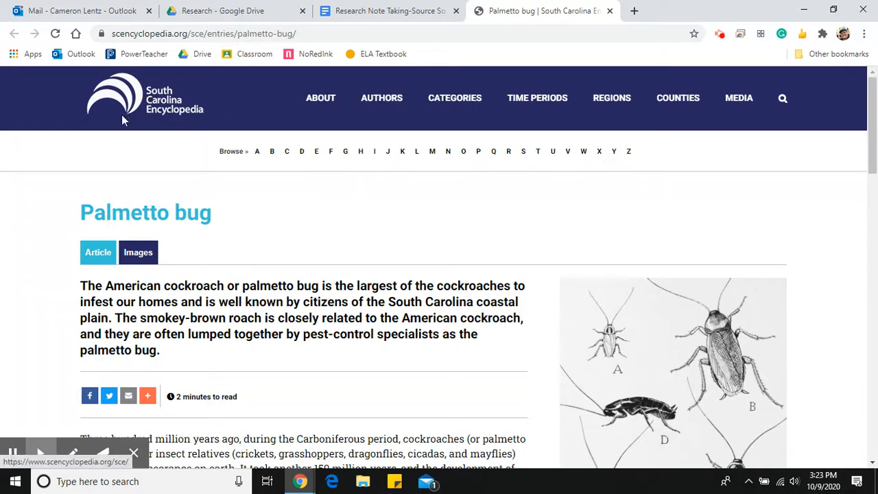
pyautogui.click(364, 16)
pyautogui.click(741, 185)
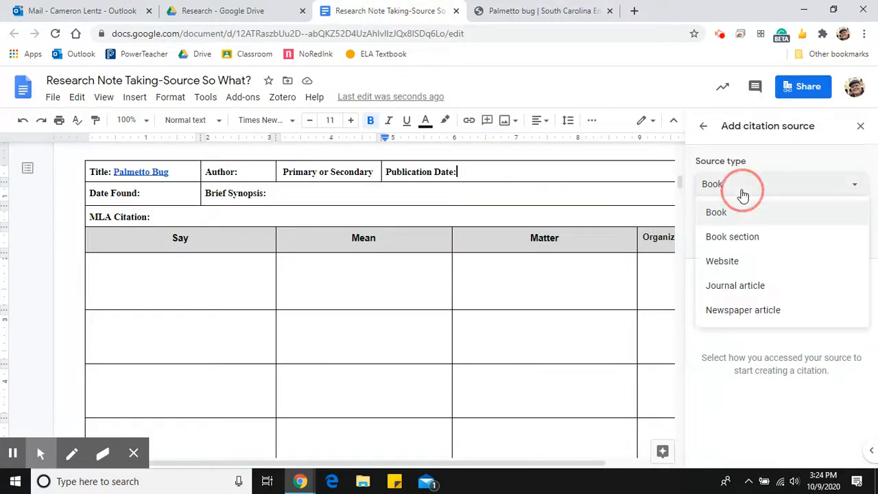
pyautogui.click(734, 261)
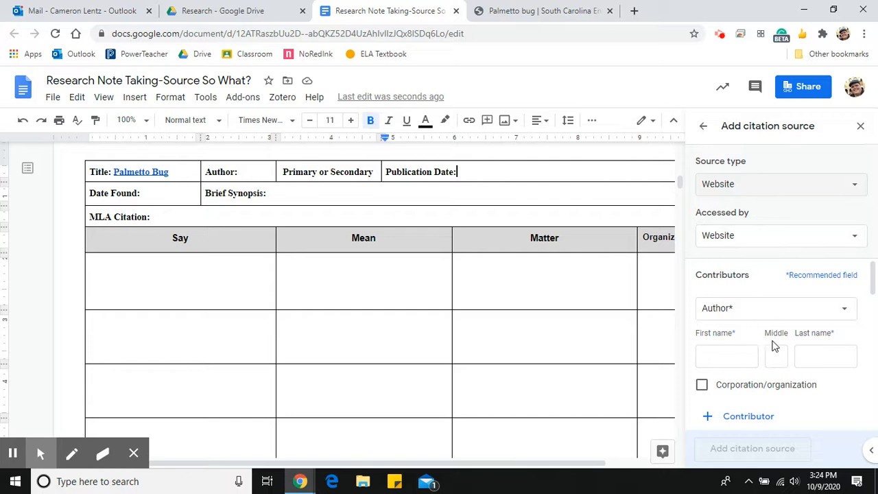
# Choose Author as the contributor role for the new website citation.
pyautogui.scroll(-1, 789, 308)
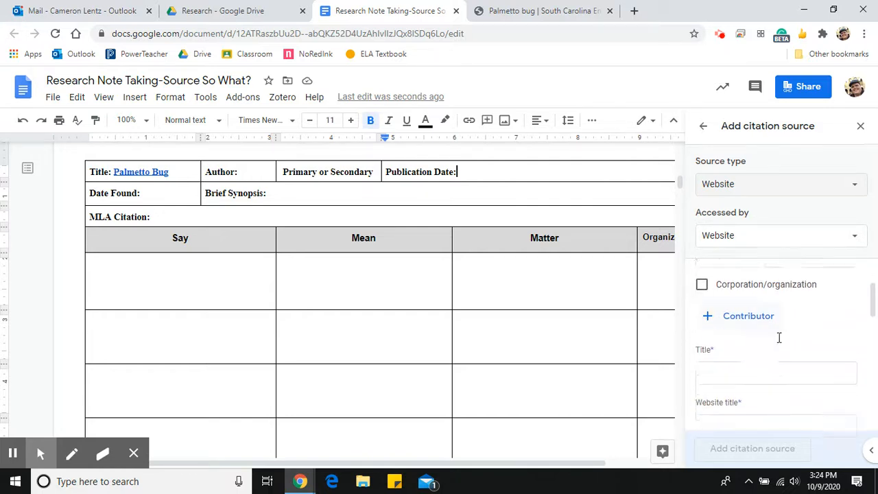
pyautogui.scroll(1, 785, 335)
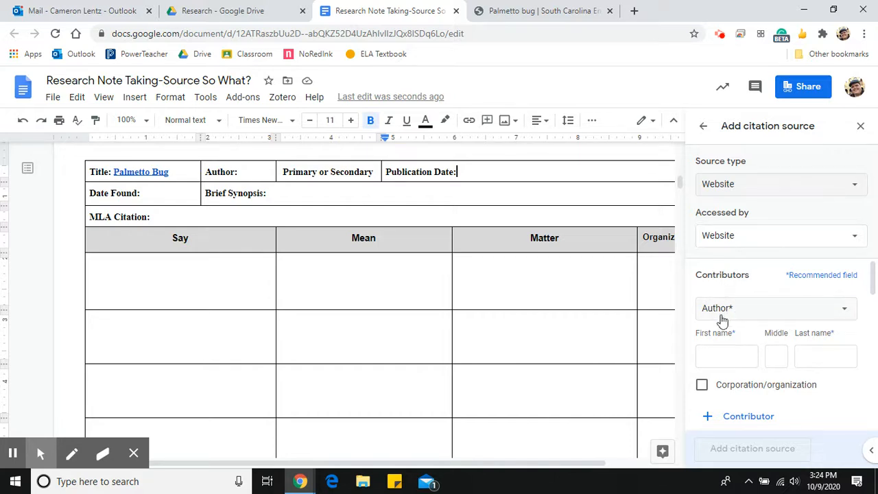
pyautogui.click(805, 318)
pyautogui.click(731, 335)
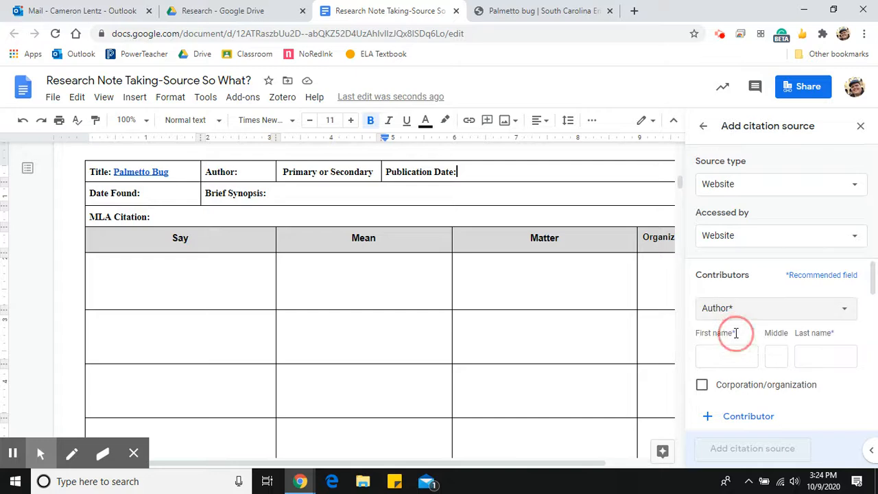
# Find the Citation Information table in the Palmetto bug article and place the article in its own window beside the document.
pyautogui.click(531, 12)
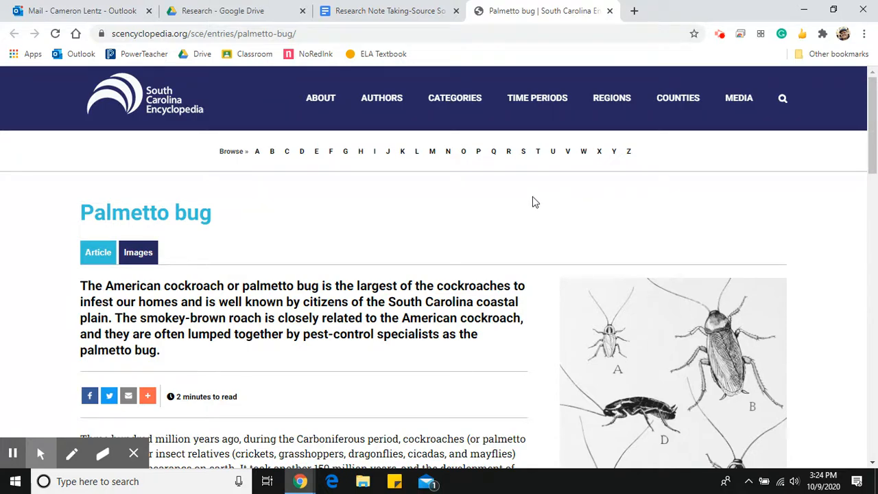
pyautogui.scroll(-15, 528, 199)
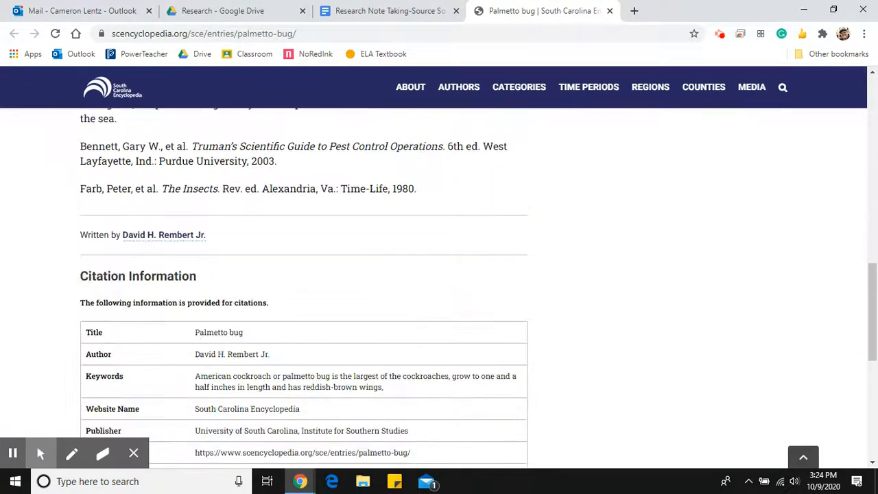
pyautogui.scroll(-1, 439, 288)
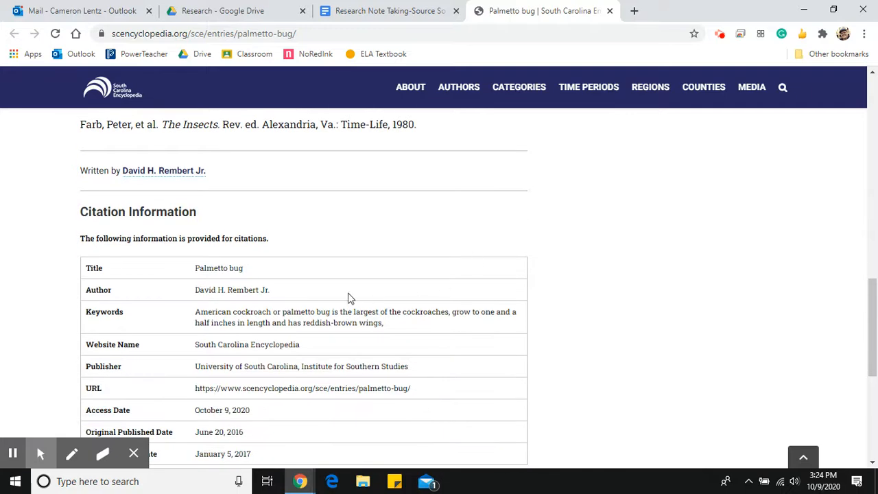
pyautogui.scroll(-2, 274, 222)
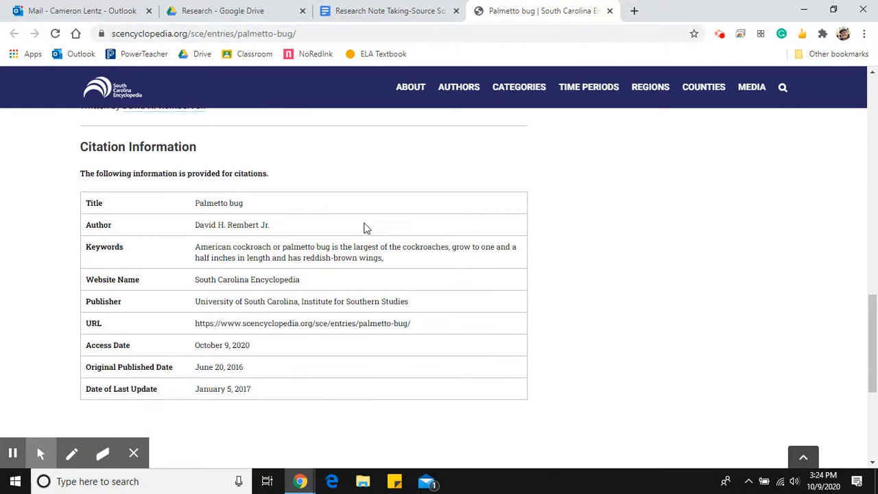
pyautogui.scroll(1, 325, 219)
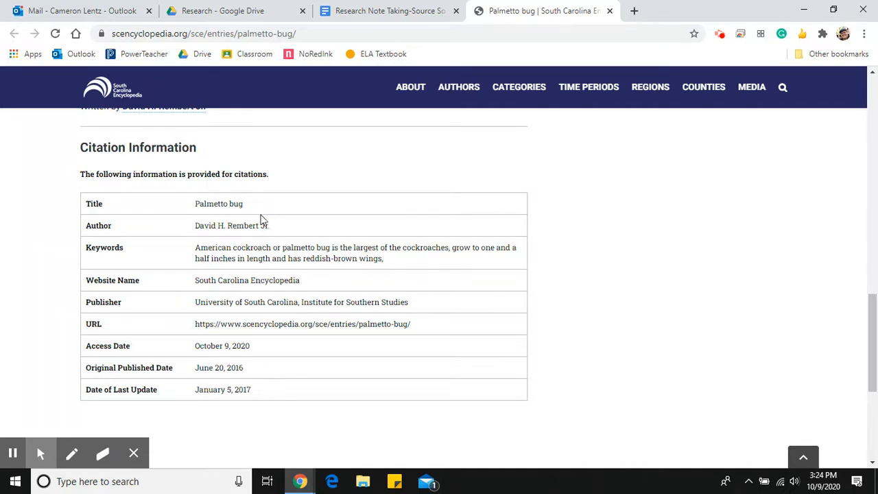
pyautogui.moveTo(532, 7); pyautogui.dragTo(435, 101)
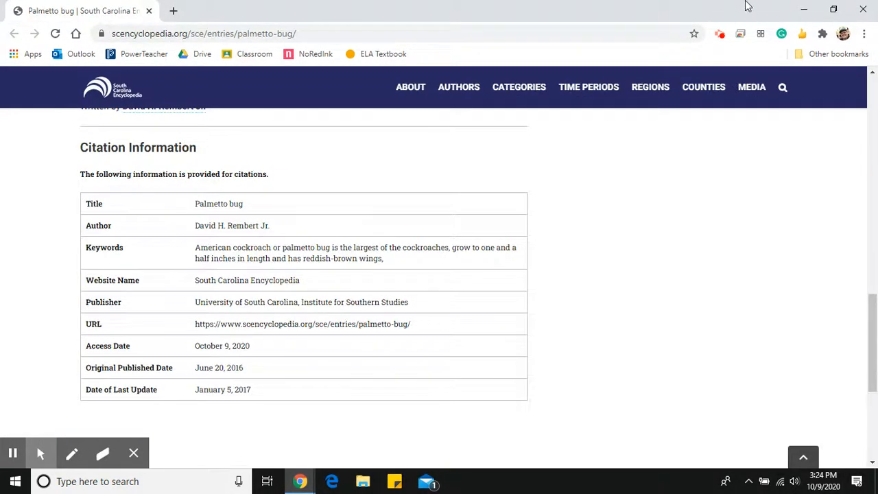
pyautogui.click(834, 10)
pyautogui.moveTo(716, 21); pyautogui.dragTo(877, 21)
pyautogui.click(190, 240)
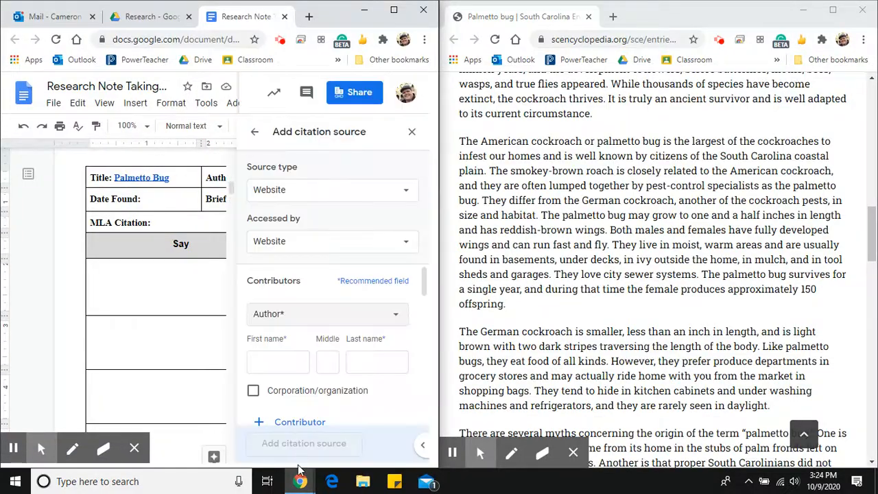
# Enter the author's first and last name in the citation, taken from the article's citation information.
pyautogui.click(284, 362)
pyautogui.scroll(-6, 690, 273)
pyautogui.scroll(-3, 691, 273)
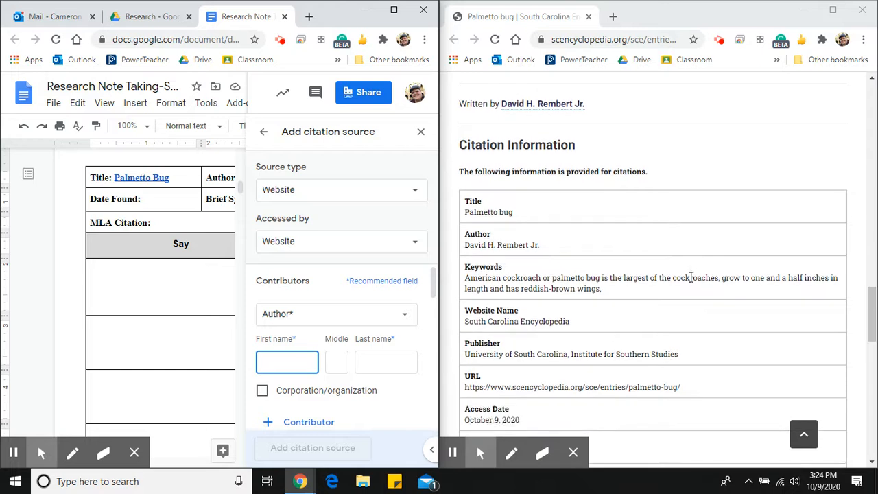
pyautogui.write('David')
pyautogui.press('Tab')
pyautogui.press('Tab')
pyautogui.write('R')
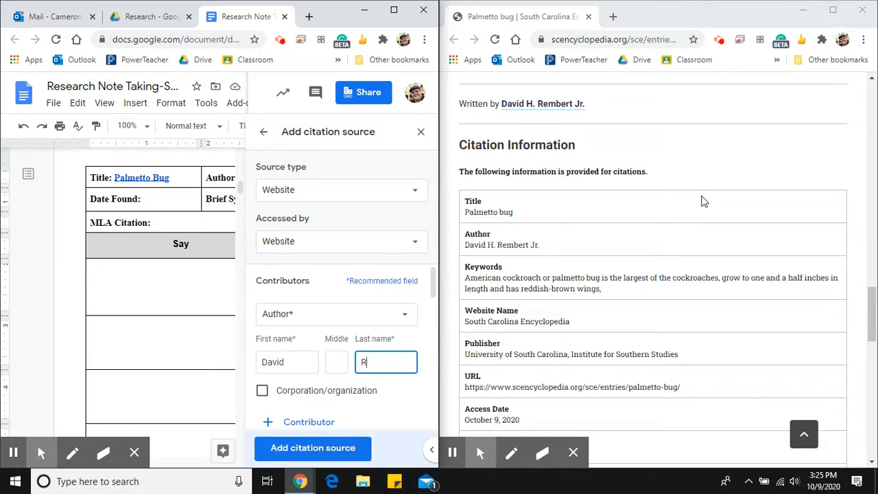
pyautogui.write('embert')
# Enter "Palmetto Bug" as the title of the citation source.
pyautogui.scroll(-2, 323, 288)
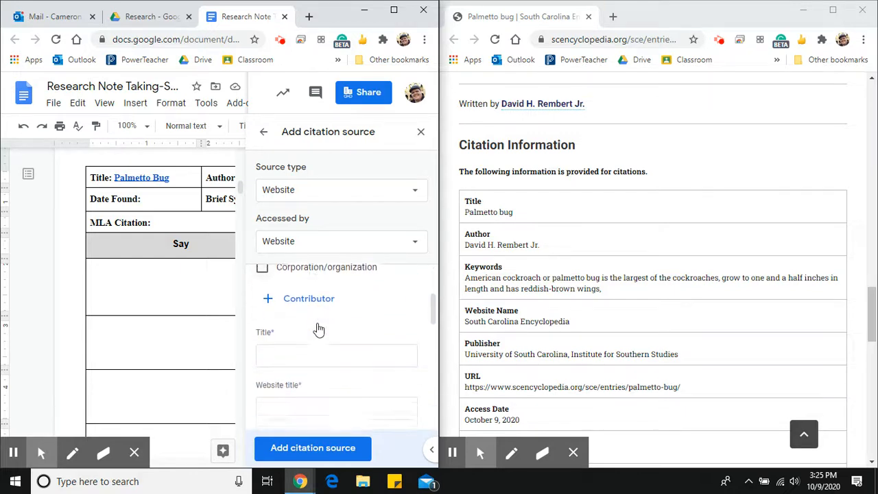
pyautogui.click(281, 350)
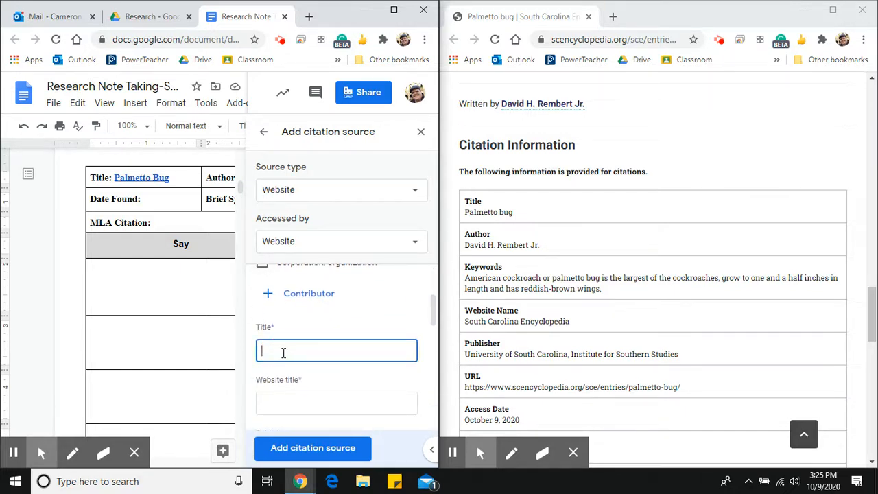
pyautogui.scroll(15, 610, 278)
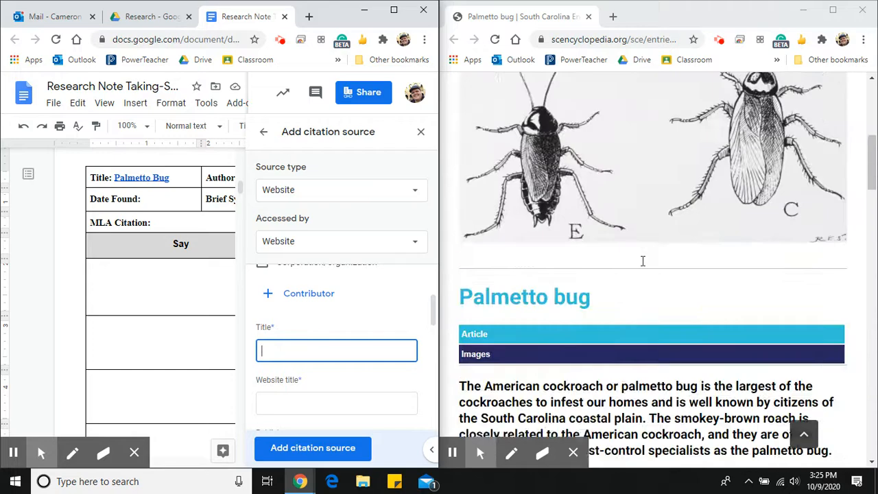
pyautogui.scroll(-2, 516, 293)
# Enter "South Carolina Encyclopedia" as the website title of the citation source.
pyautogui.click(286, 403)
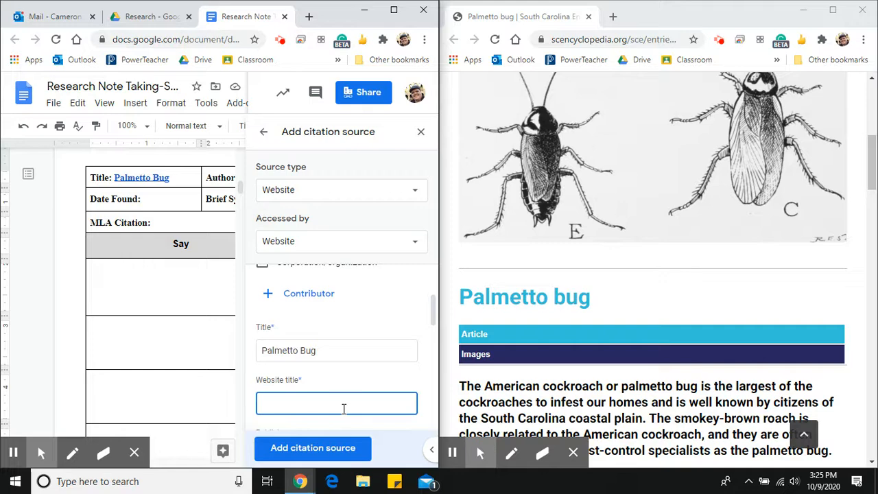
pyautogui.scroll(1, 677, 269)
pyautogui.scroll(3, 675, 295)
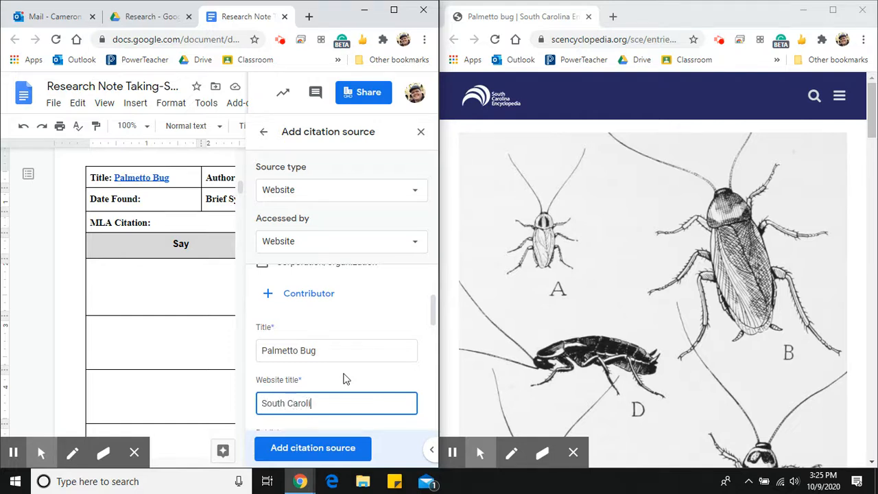
pyautogui.write('Encyclopedia')
# Copy the publisher "University of South Carolina, Institute for Southern Studies" from the article's citation information into the citation's Publisher field.
pyautogui.scroll(-3, 356, 364)
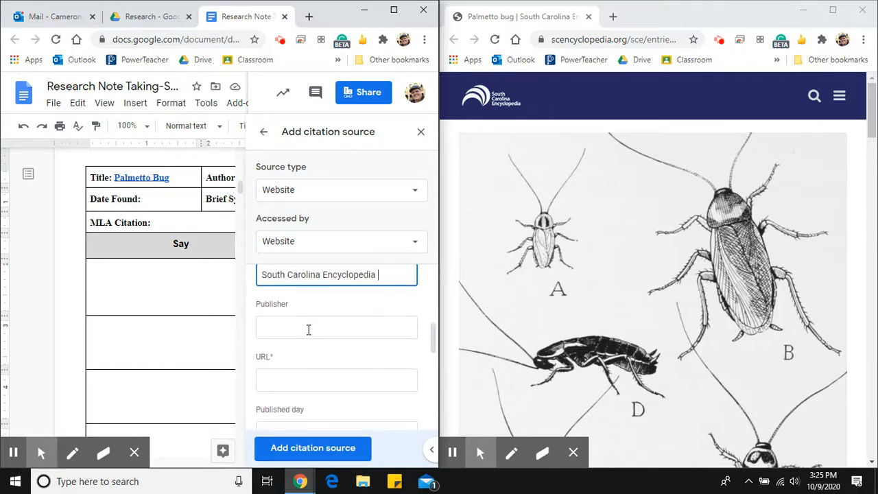
pyautogui.scroll(-20, 640, 315)
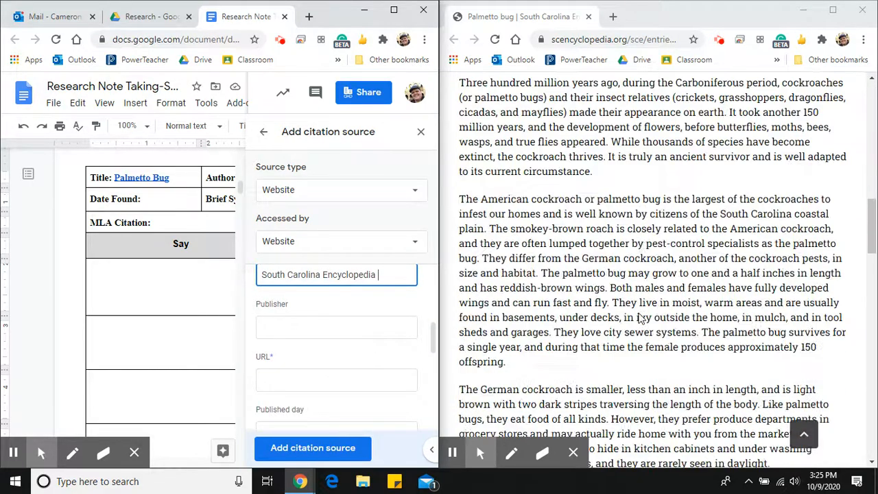
pyautogui.scroll(-3, 641, 317)
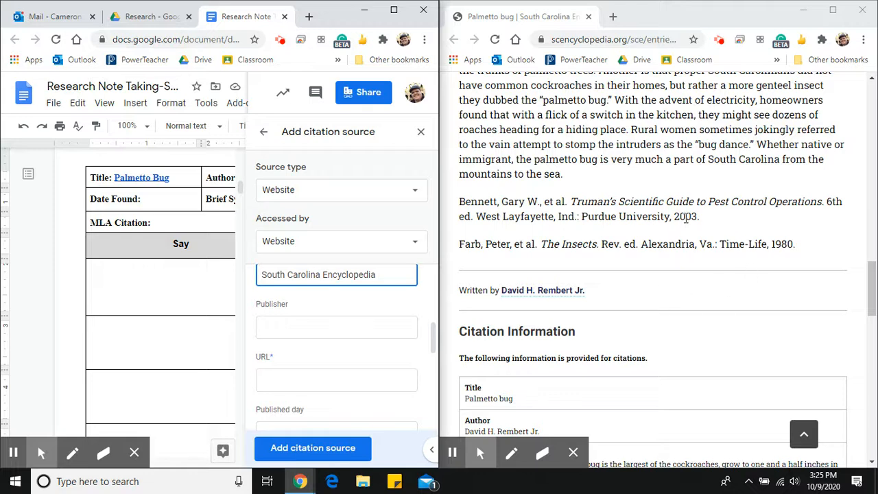
pyautogui.scroll(-1, 686, 218)
pyautogui.scroll(-5, 631, 235)
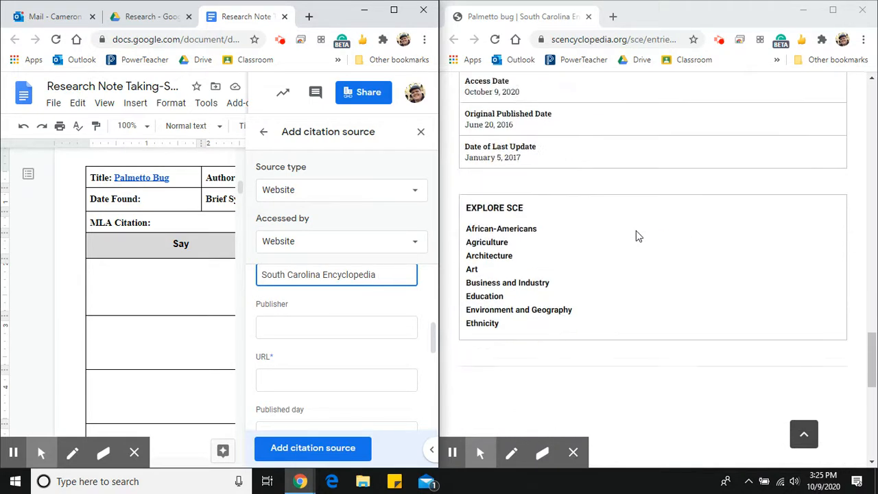
pyautogui.scroll(1, 636, 235)
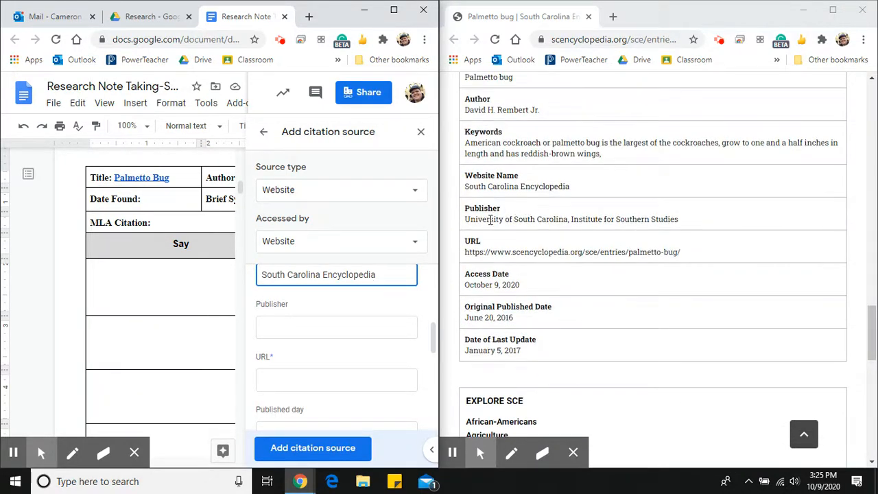
pyautogui.moveTo(680, 219); pyautogui.dragTo(482, 220)
pyautogui.hotkey('ctrl', 'c')
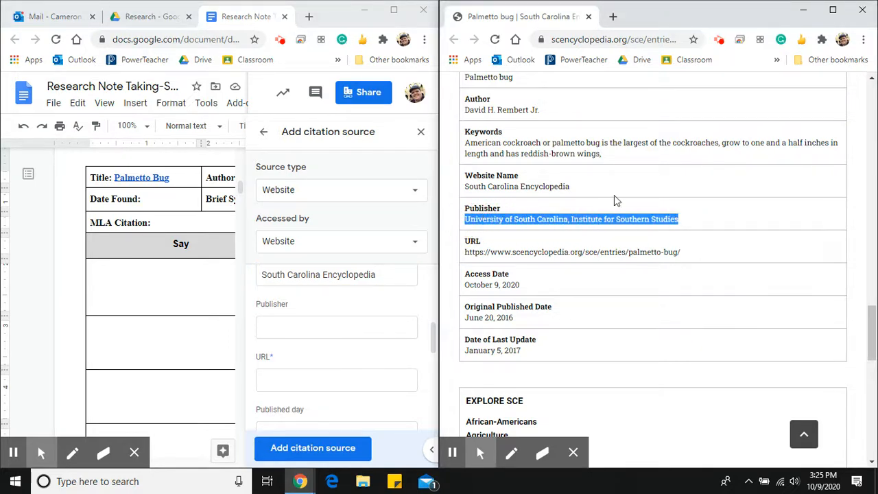
pyautogui.click(306, 325)
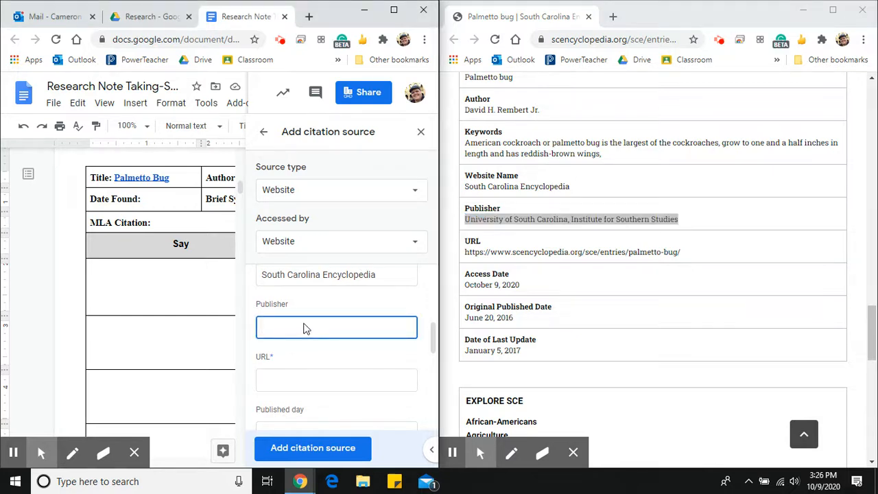
pyautogui.hotkey('ctrl', 'v')
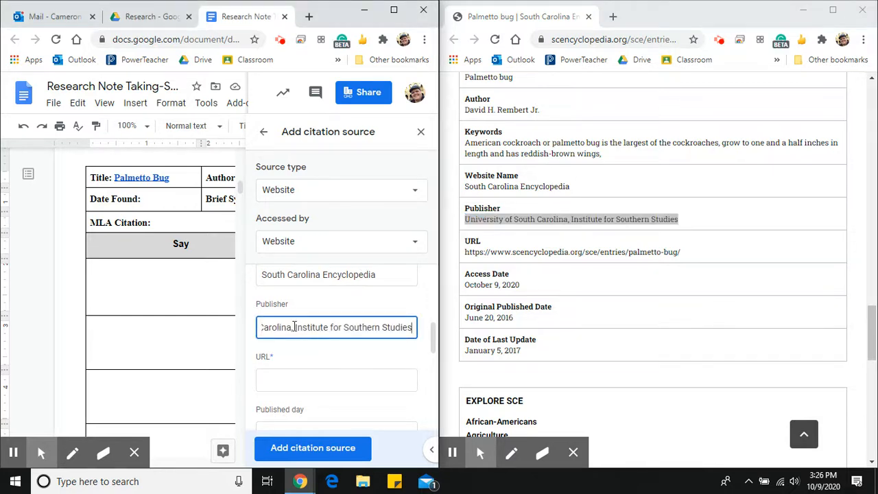
pyautogui.click(284, 380)
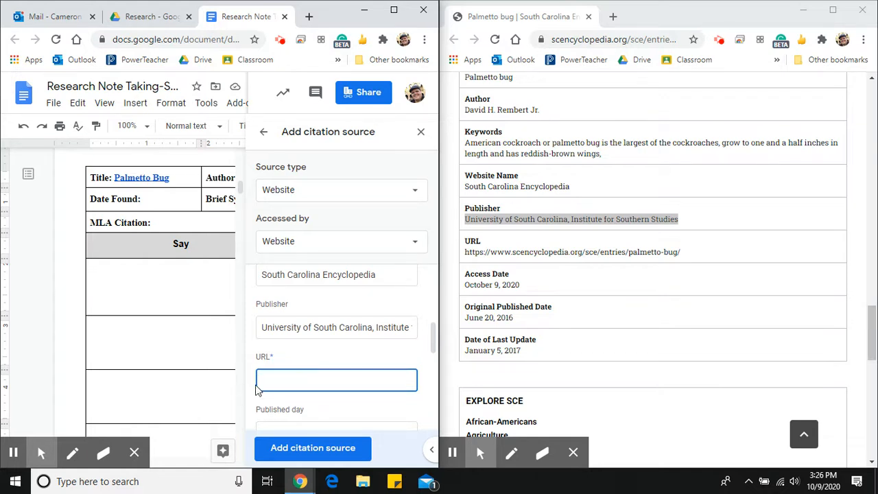
pyautogui.click(644, 39)
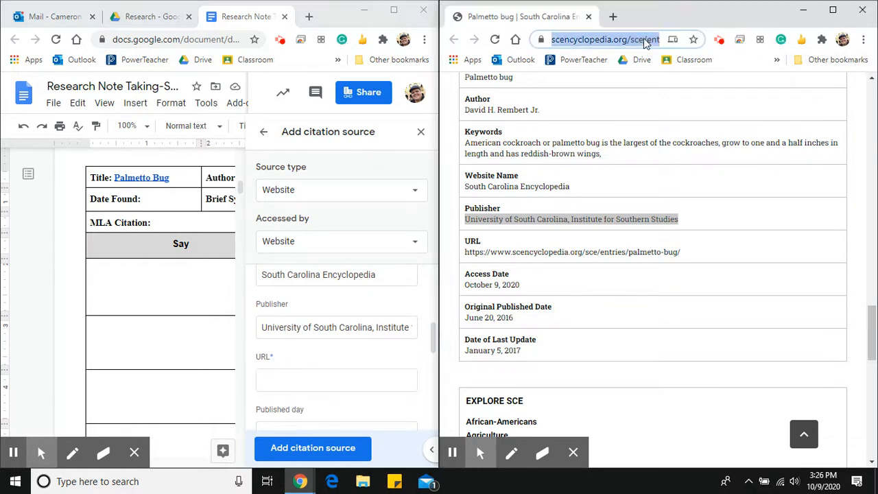
pyautogui.rightClick(634, 45)
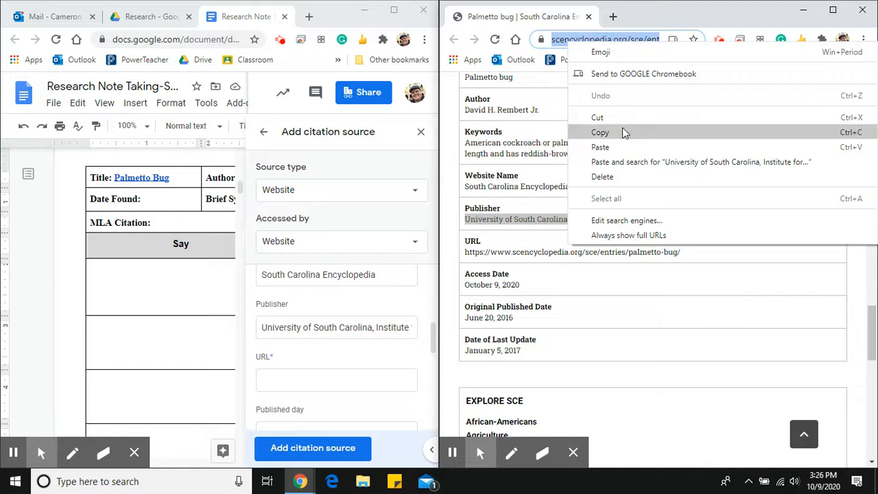
pyautogui.click(603, 129)
pyautogui.click(333, 370)
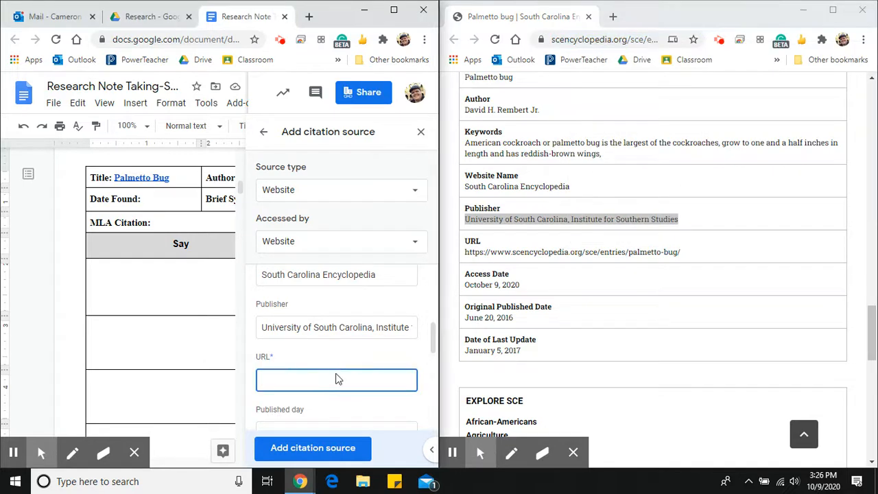
pyautogui.hotkey('ctrl', 'v')
# Set the citation's published date to day 5, month January, year 2017, using the article's date of last update.
pyautogui.scroll(-1, 355, 337)
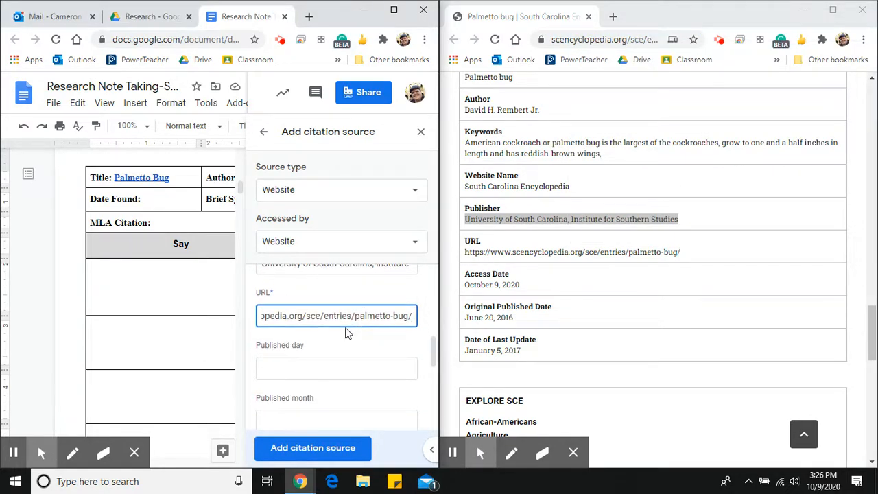
pyautogui.scroll(-1, 322, 339)
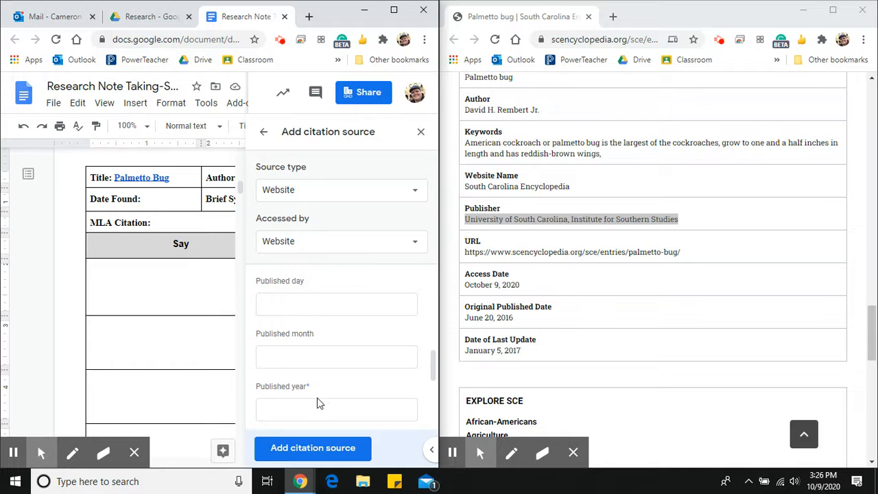
pyautogui.click(273, 408)
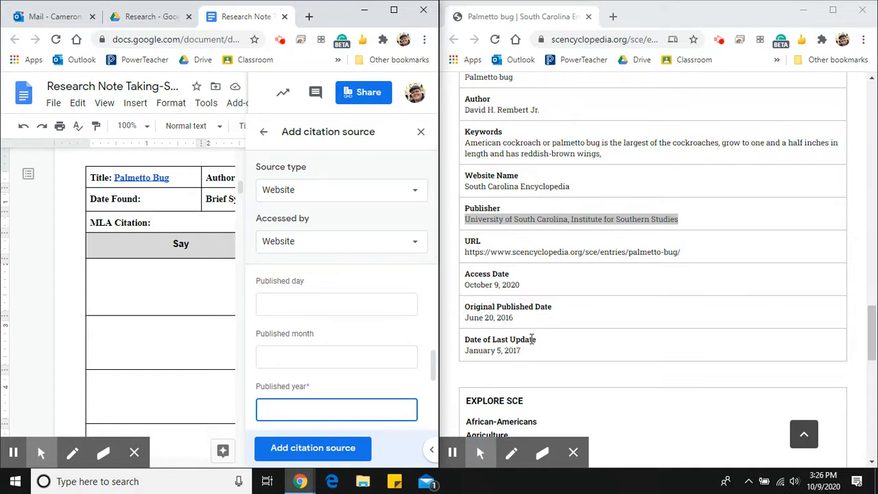
pyautogui.moveTo(525, 320); pyautogui.dragTo(465, 319)
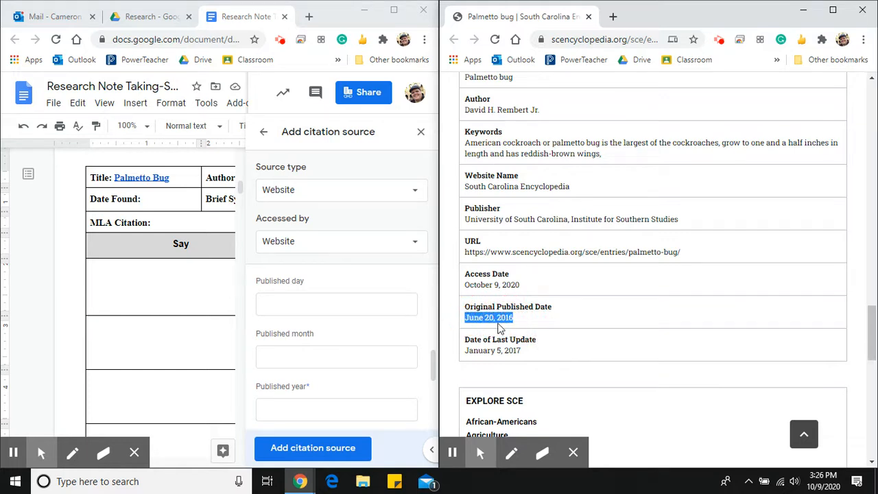
pyautogui.moveTo(525, 352); pyautogui.dragTo(469, 350)
pyautogui.click(514, 354)
pyautogui.moveTo(546, 346); pyautogui.dragTo(512, 350)
pyautogui.click(290, 301)
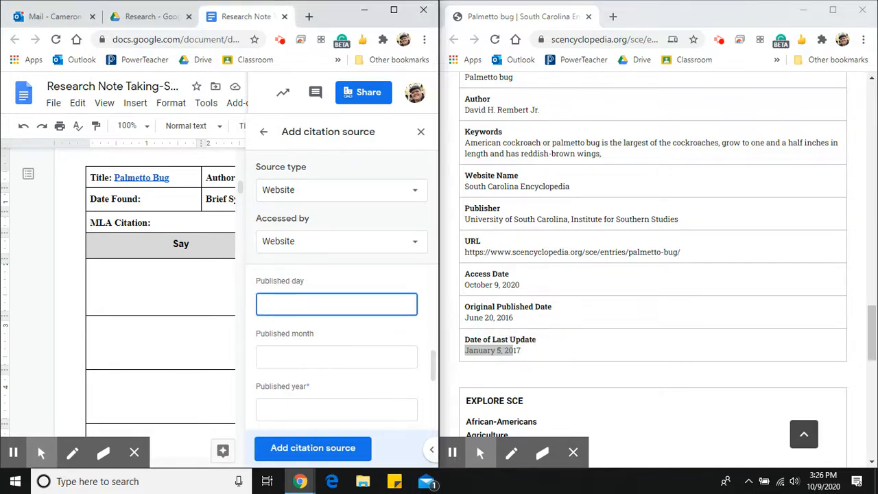
pyautogui.write('5')
pyautogui.click(341, 358)
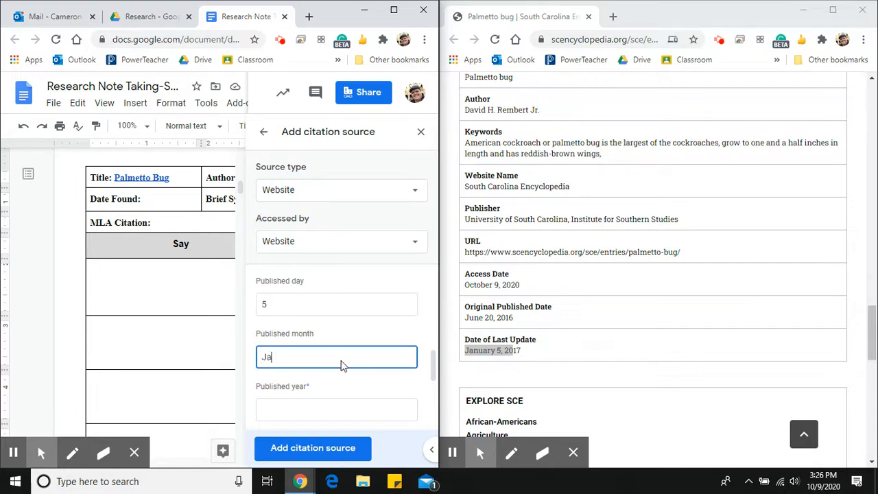
pyautogui.click(329, 412)
pyautogui.write('2017')
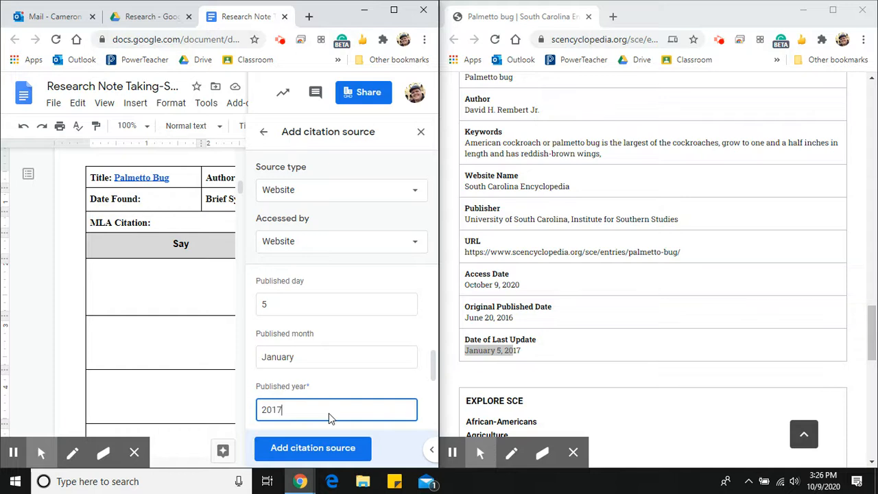
# Set the citation's accessed date to day 9, month October, year 2020, matching the article's access date.
pyautogui.scroll(-2, 382, 300)
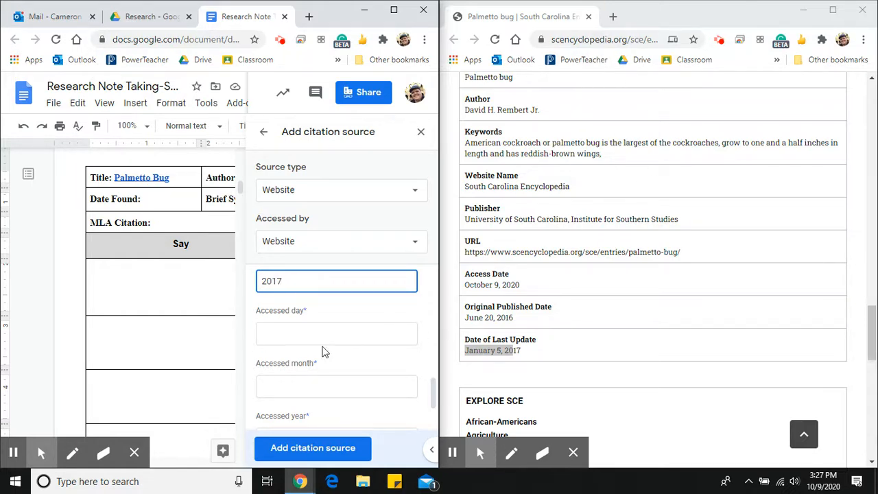
pyautogui.scroll(1, 698, 239)
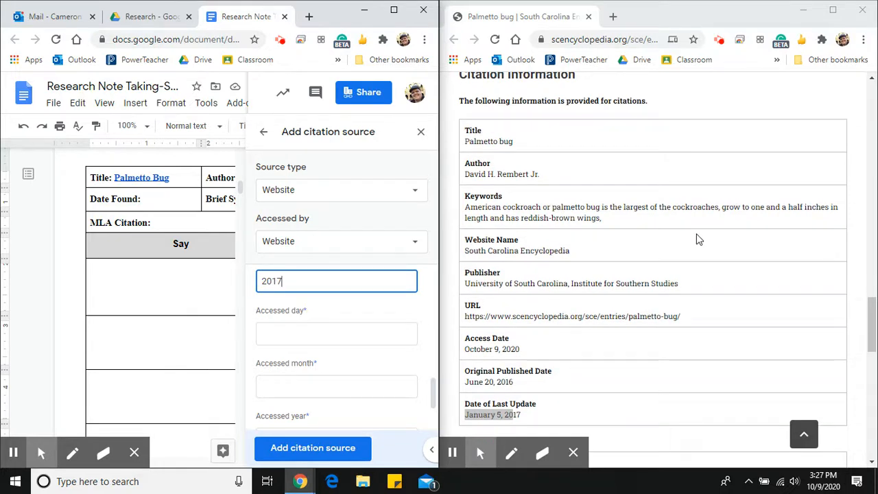
pyautogui.scroll(-1, 698, 239)
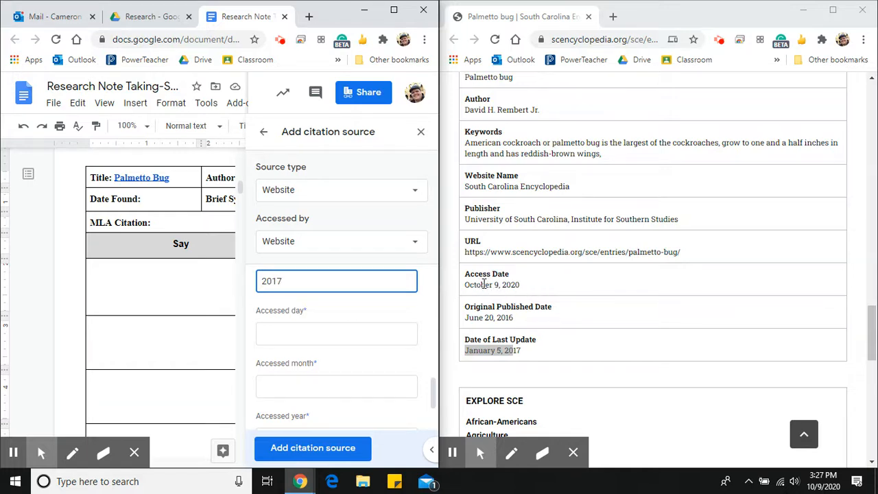
pyautogui.click(347, 335)
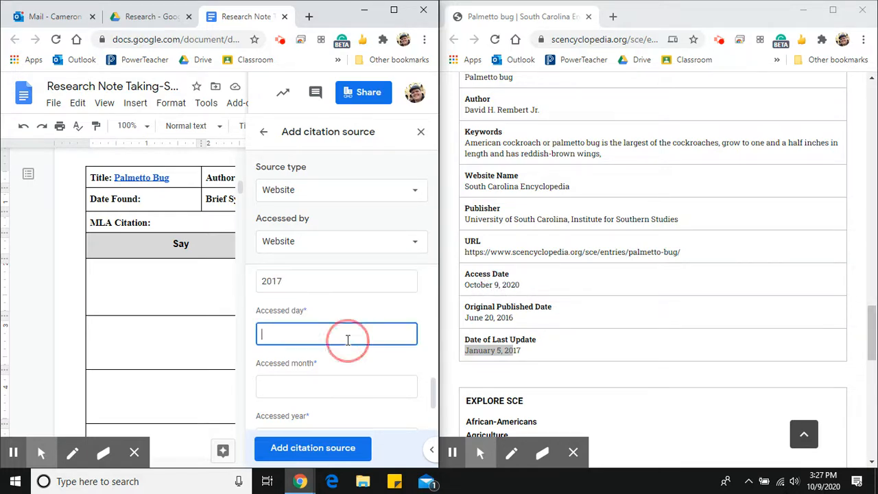
pyautogui.write('9')
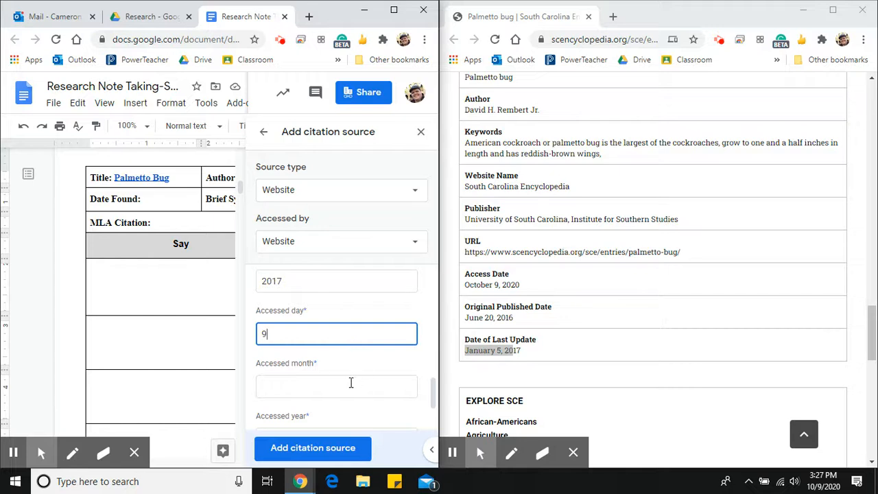
pyautogui.click(350, 384)
pyautogui.write('0')
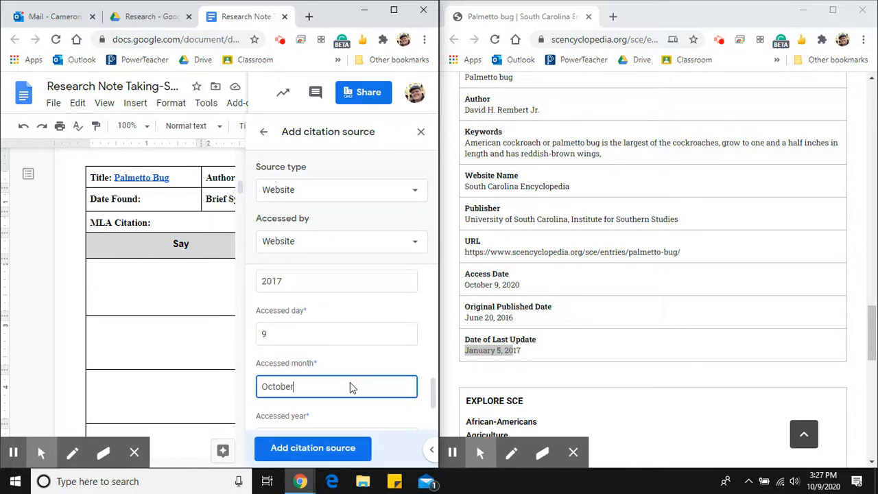
pyautogui.scroll(-1, 339, 418)
pyautogui.click(300, 378)
pyautogui.write('2020')
pyautogui.scroll(-1, 344, 375)
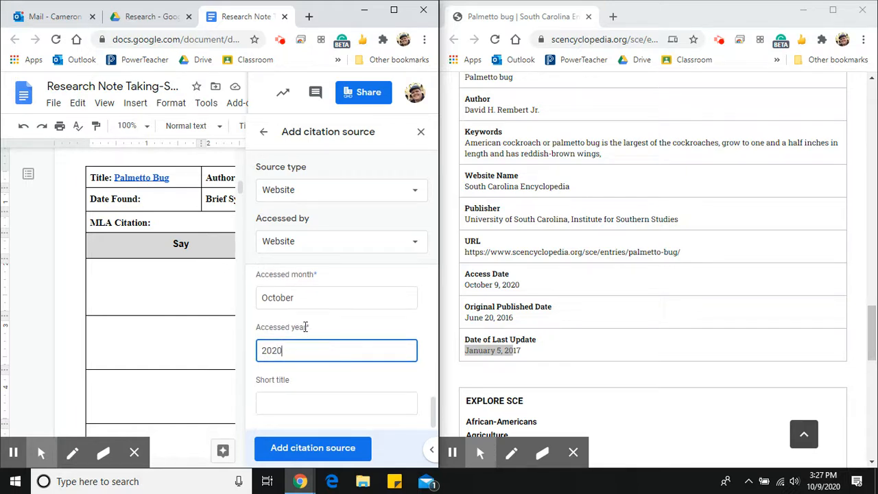
# Review the completed website source entries and add the source to the document's MLA citation list.
pyautogui.moveTo(304, 327); pyautogui.dragTo(309, 327)
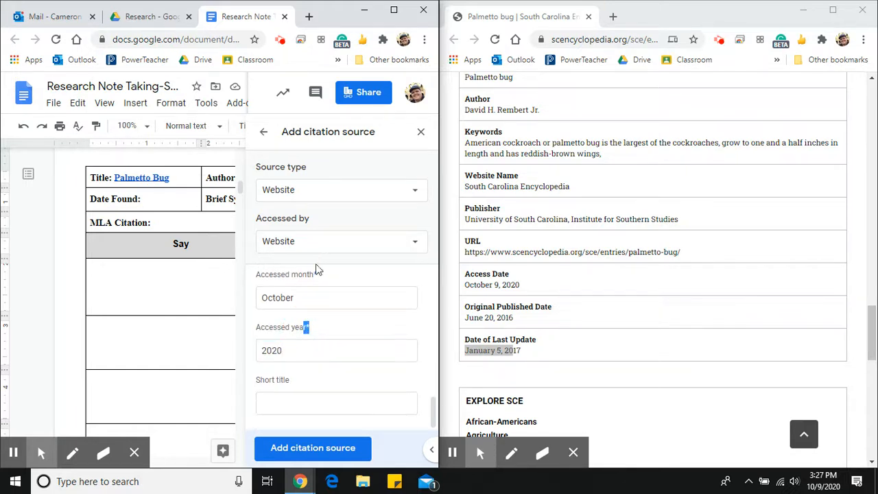
pyautogui.scroll(-3, 343, 364)
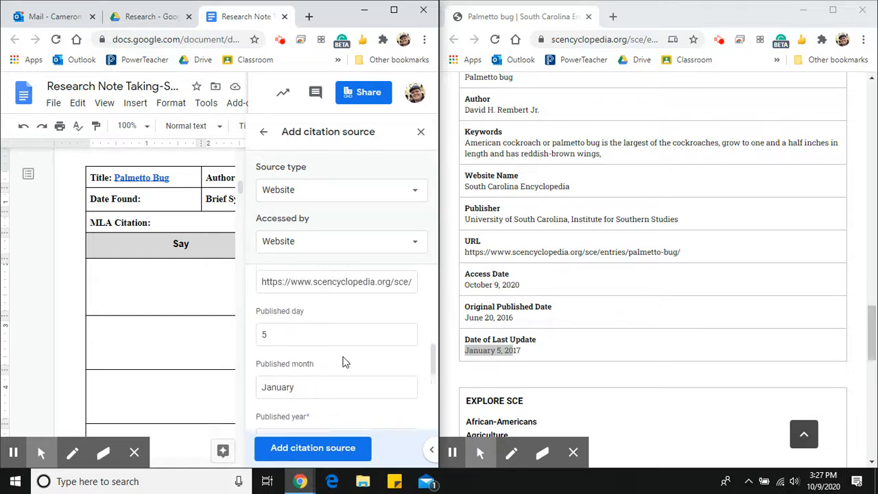
pyautogui.scroll(3, 345, 362)
pyautogui.scroll(5, 622, 212)
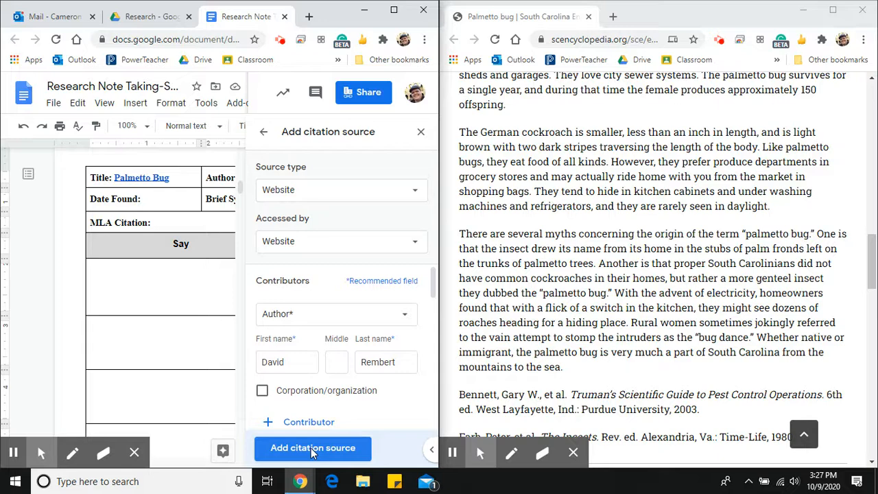
pyautogui.click(312, 448)
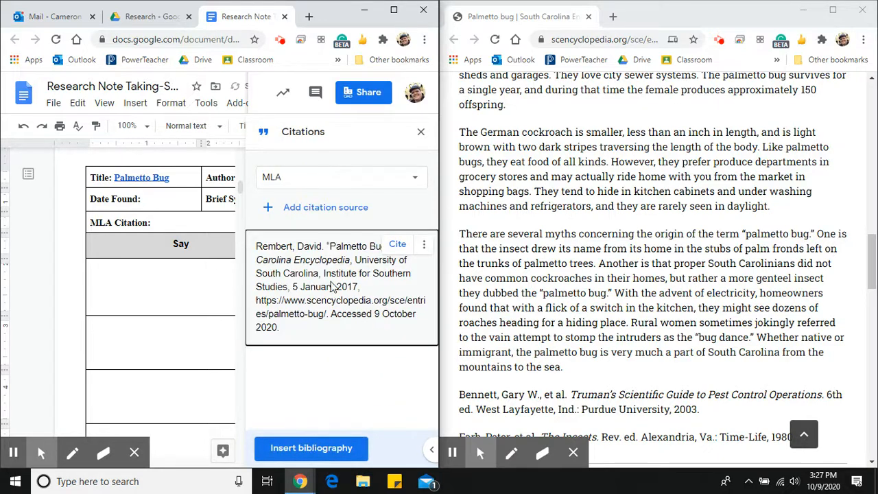
# Maximize the document window and insert the Palmetto Bug source's in-text citation after the "MLA Citation:" label in the table.
pyautogui.click(394, 11)
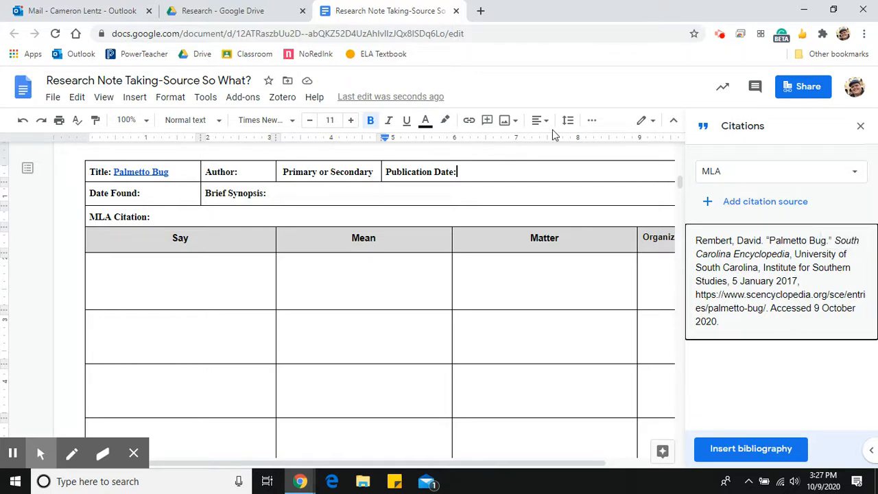
pyautogui.click(165, 215)
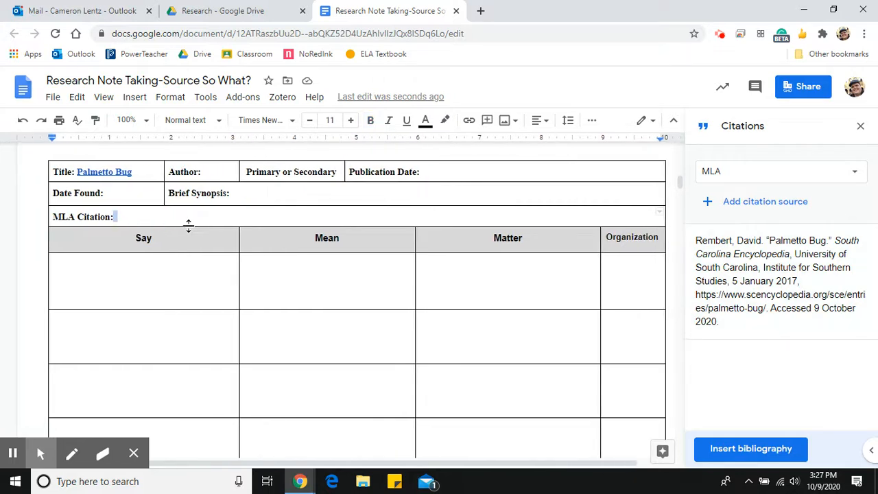
pyautogui.click(127, 217)
pyautogui.moveTo(759, 233)
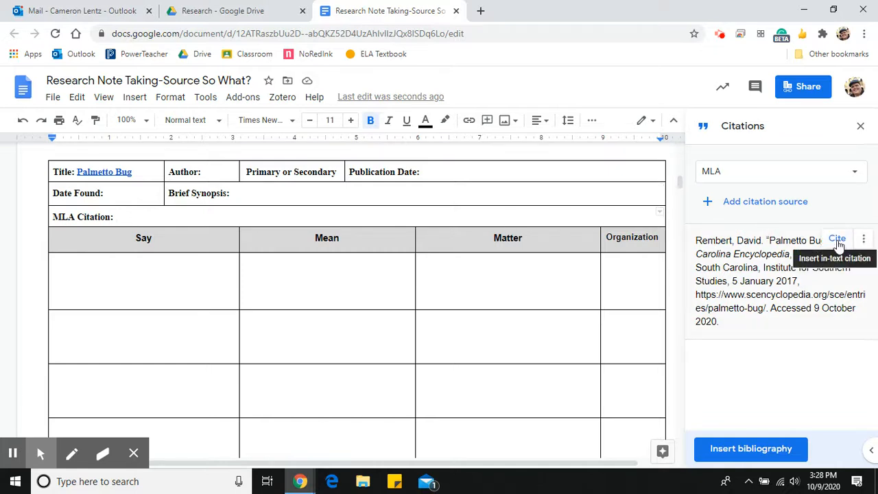
pyautogui.click(837, 243)
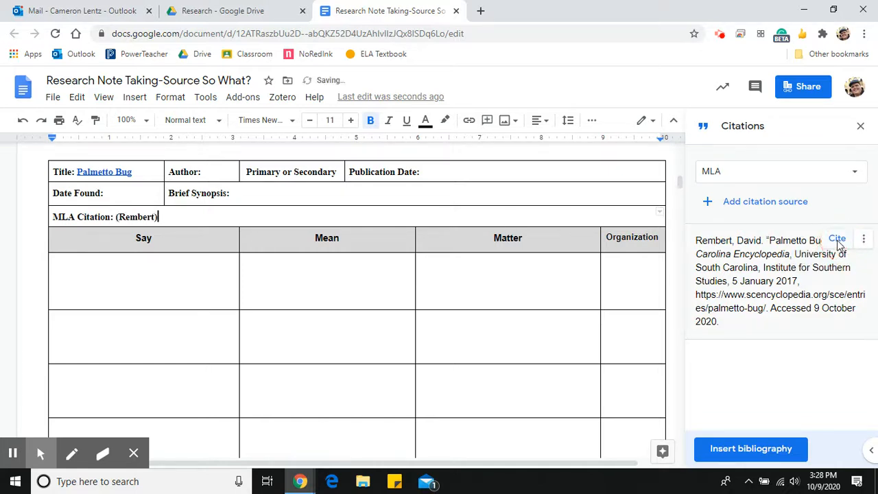
# Insert the MLA bibliography two lines below the in-text citation in the table's MLA Citation row.
pyautogui.moveTo(159, 218); pyautogui.dragTo(117, 216)
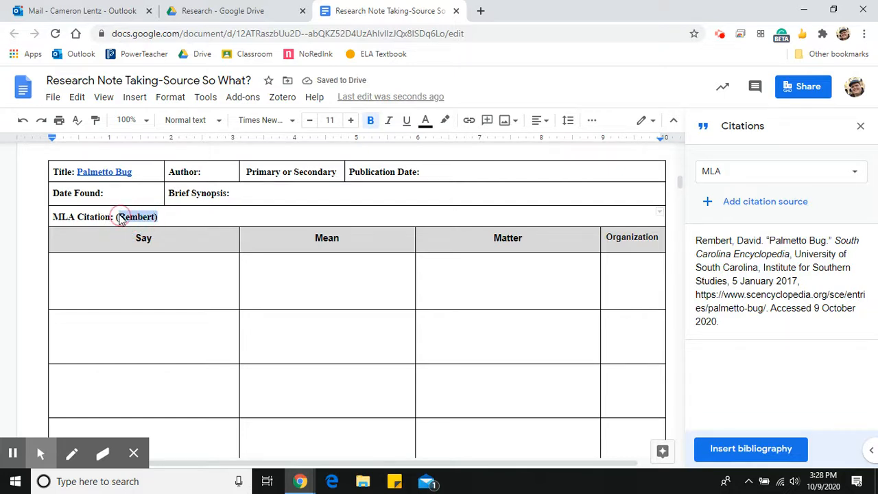
pyautogui.scroll(-1, 299, 221)
pyautogui.scroll(1, 300, 230)
pyautogui.click(179, 216)
pyautogui.press('Return')
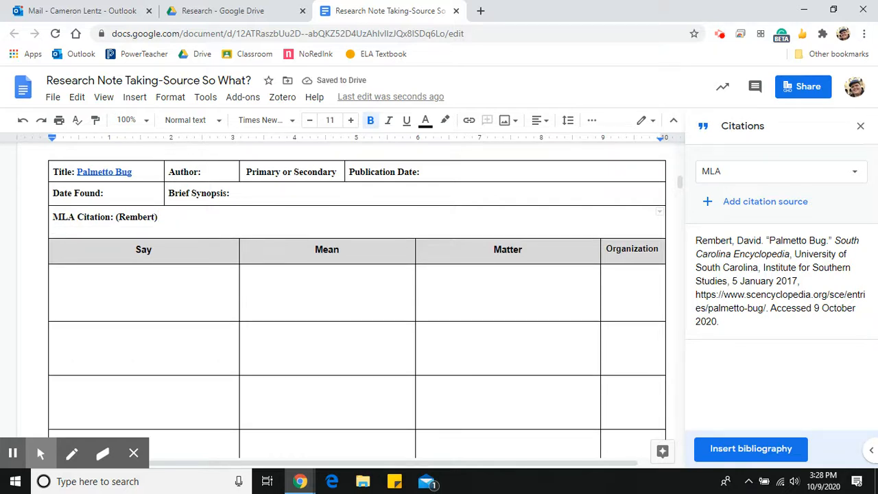
pyautogui.press('Return')
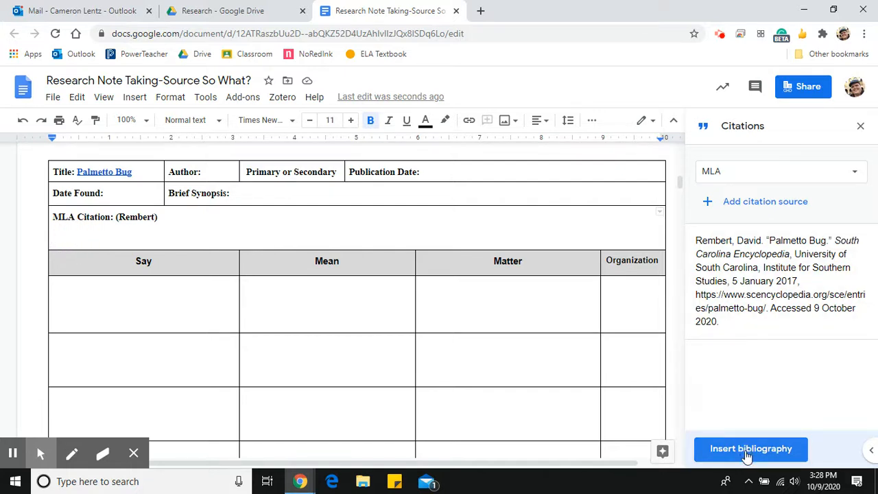
pyautogui.click(734, 449)
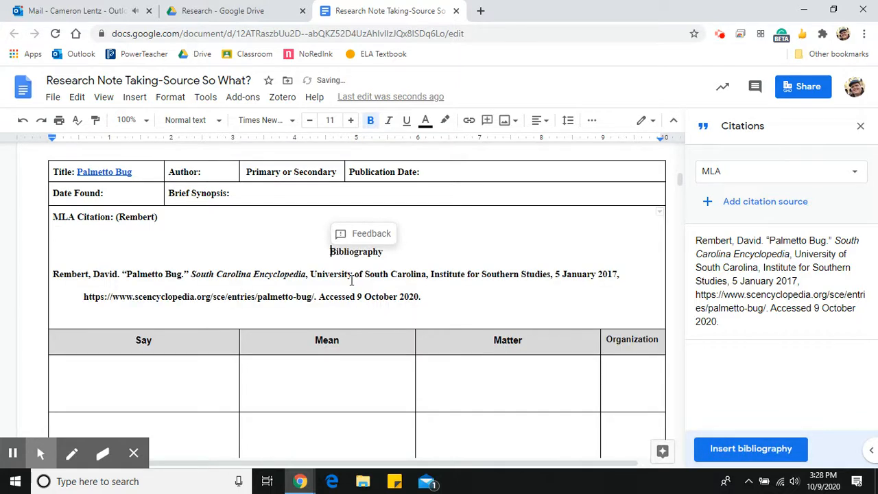
# Delete the "Bibliography" heading and the blank lines around the full citation in the MLA Citation row, and close the citations tool.
pyautogui.moveTo(404, 259); pyautogui.dragTo(297, 263)
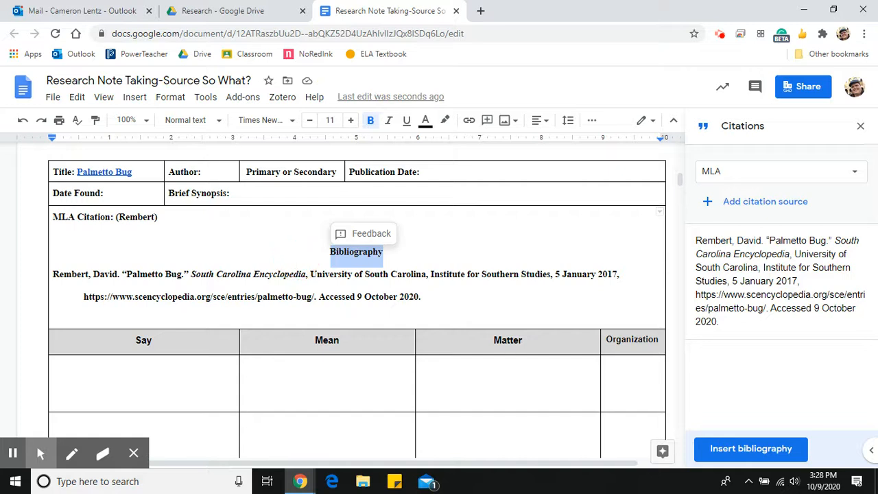
pyautogui.press('BackSpace')
pyautogui.press('BackSpace')
pyautogui.press('BackSpace')
pyautogui.press('BackSpace')
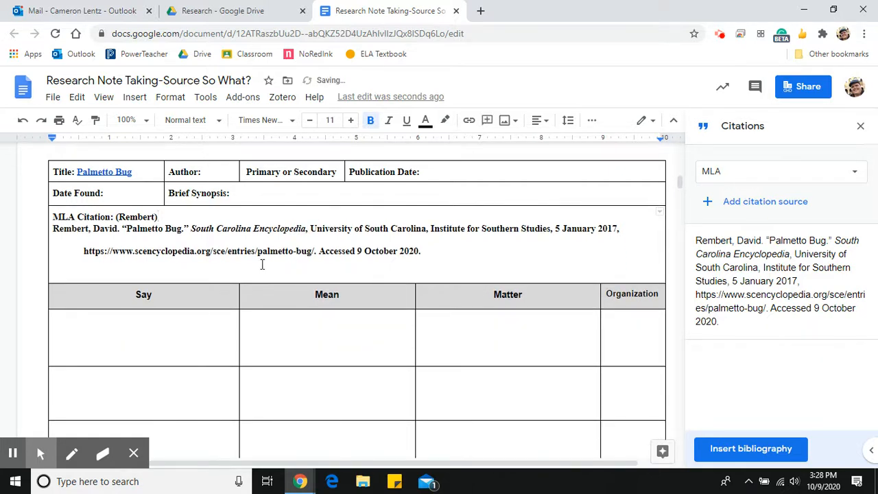
pyautogui.click(246, 276)
pyautogui.press('BackSpace')
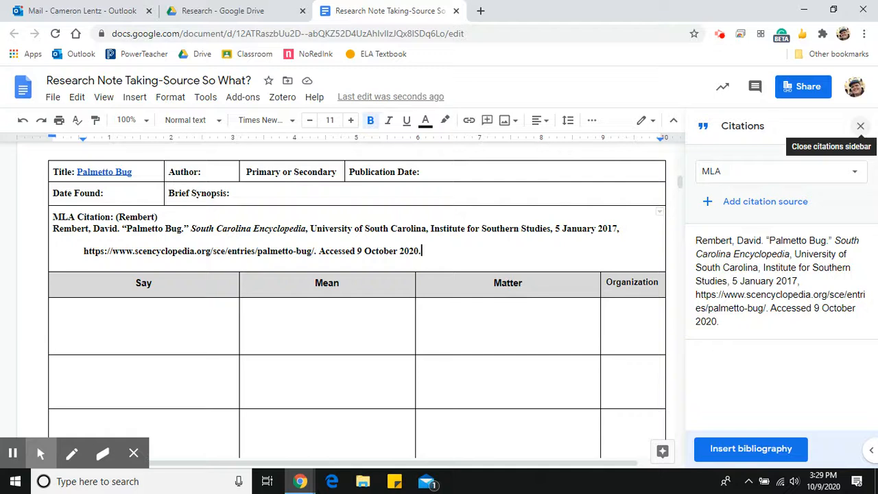
pyautogui.click(860, 126)
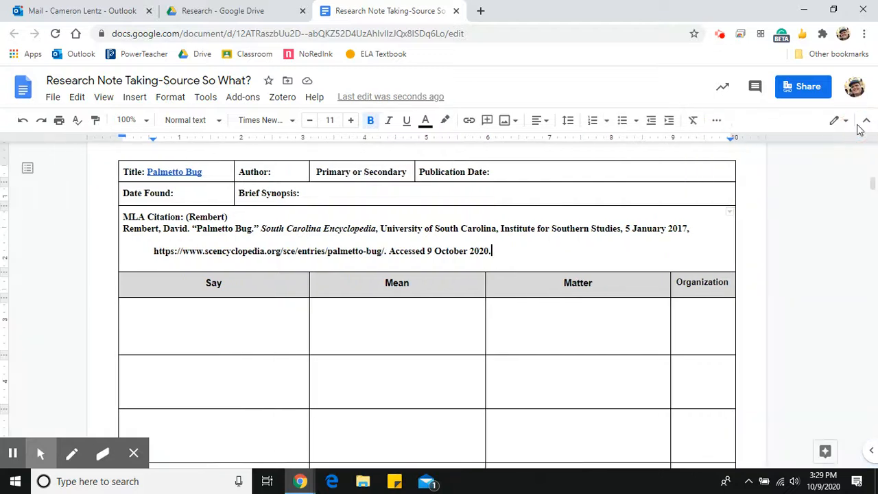
pyautogui.click(719, 36)
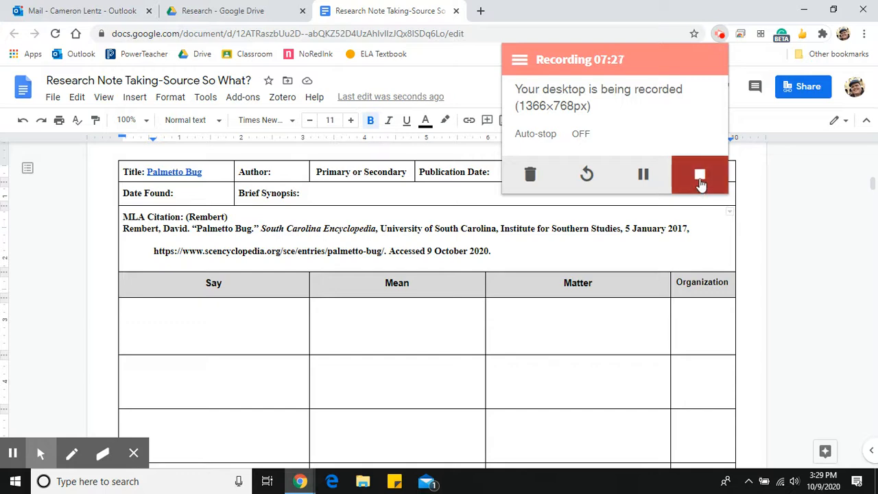